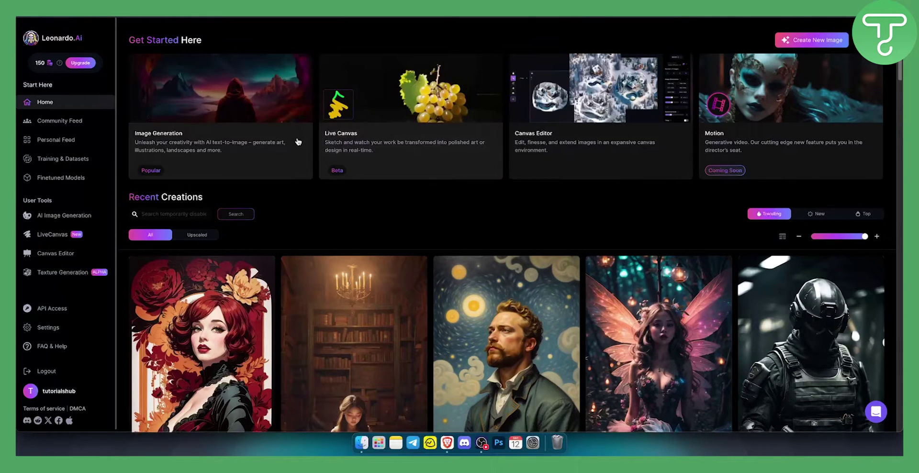
# Start a new image generation and dismiss the text-to-image intro and Alchemy announcement.
pyautogui.scroll(-2, 406, 217)
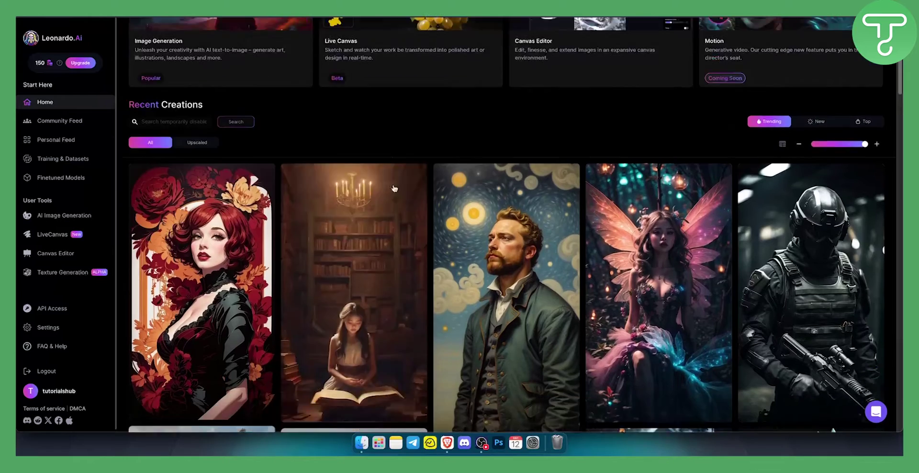
pyautogui.scroll(-7, 395, 188)
pyautogui.scroll(8, 584, 227)
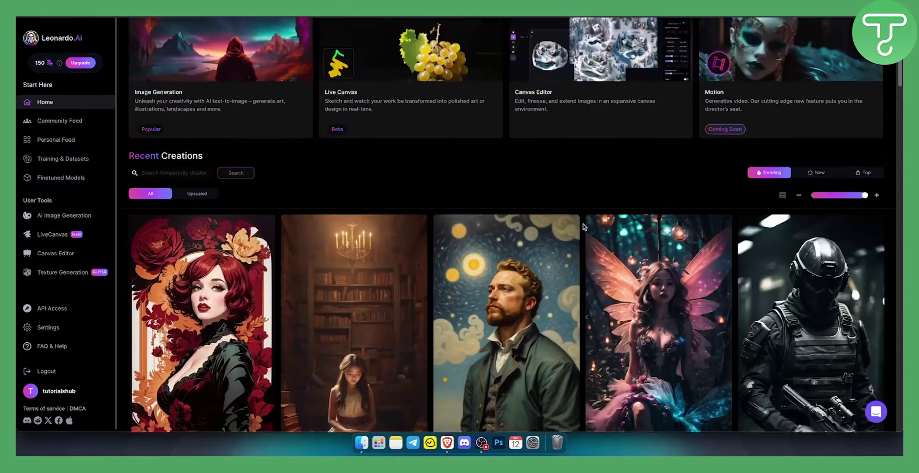
pyautogui.scroll(2, 583, 227)
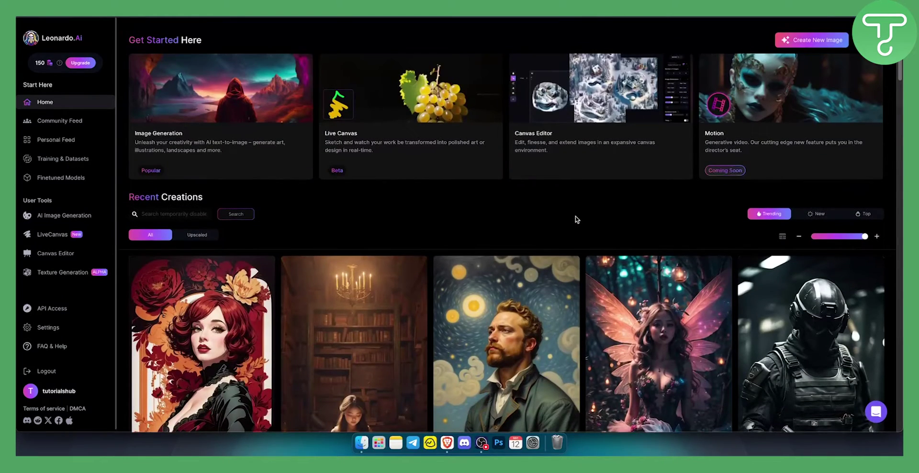
pyautogui.click(823, 43)
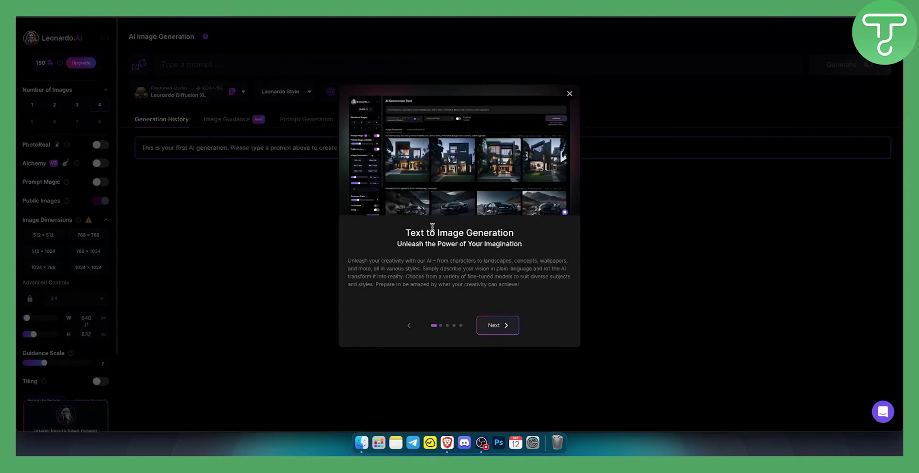
pyautogui.click(569, 93)
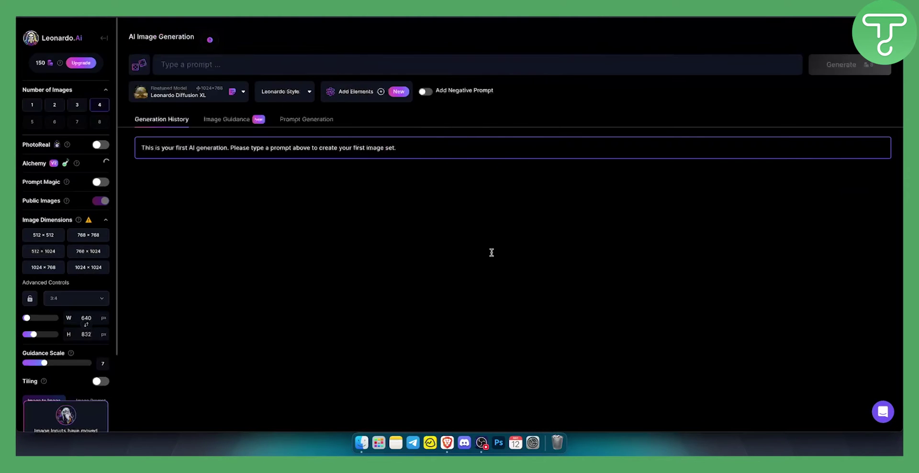
pyautogui.click(623, 46)
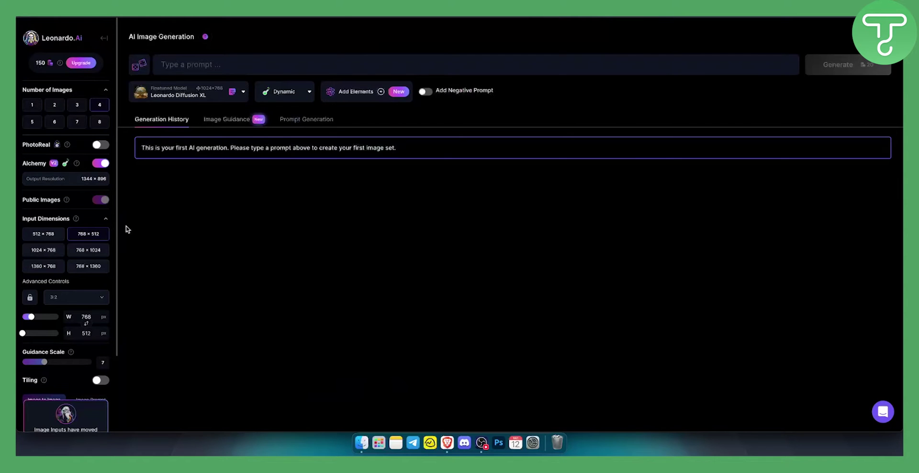
# Switch to the Image Guidance tab with its empty upload area.
pyautogui.scroll(-2, 113, 218)
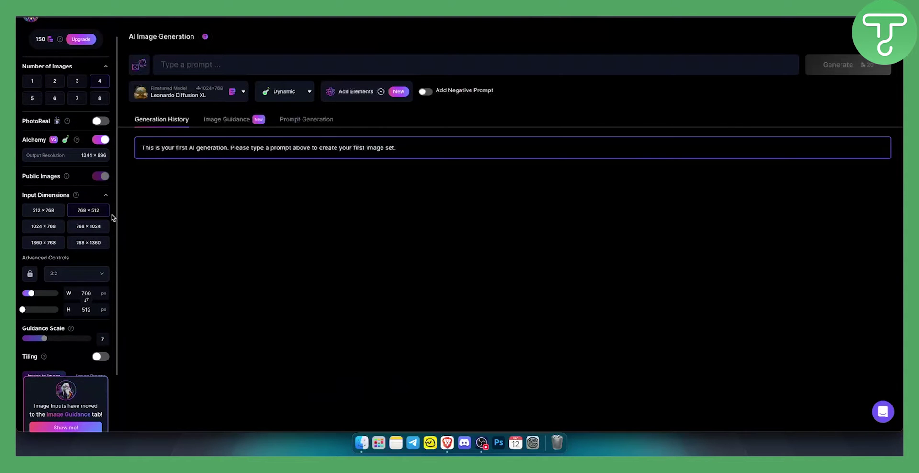
pyautogui.scroll(-3, 113, 217)
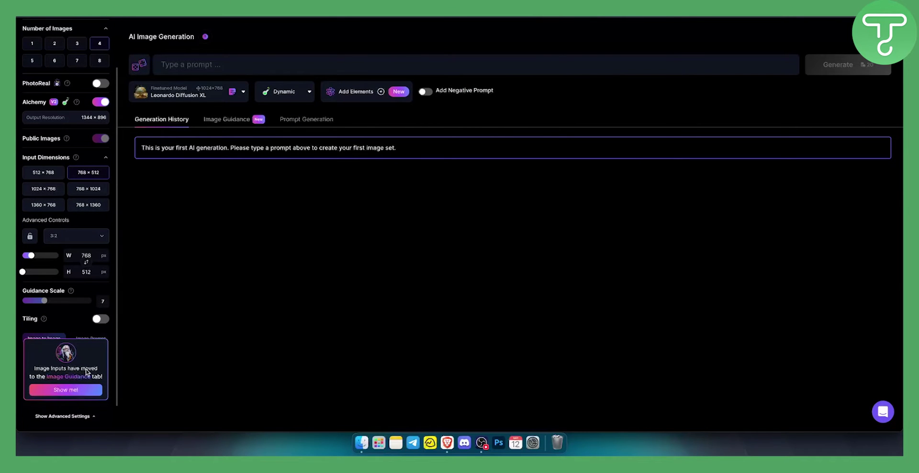
pyautogui.click(78, 396)
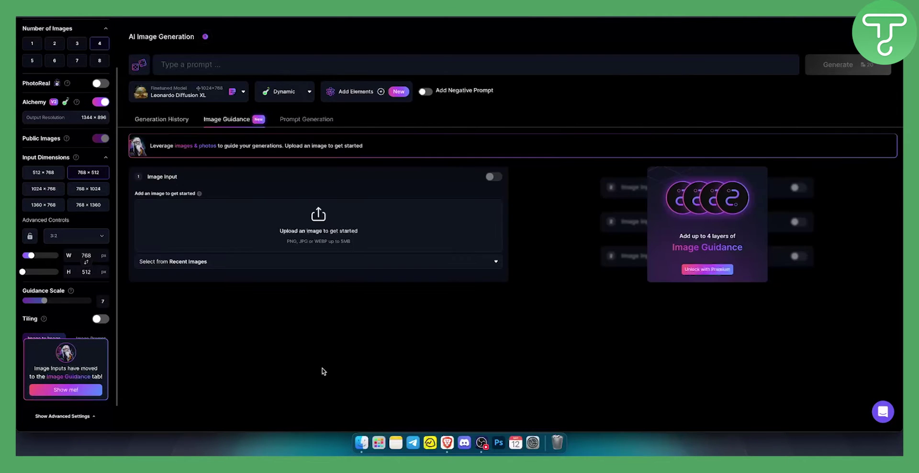
# Upload the face photo from the Desktop as the Image to Image source.
pyautogui.click(321, 229)
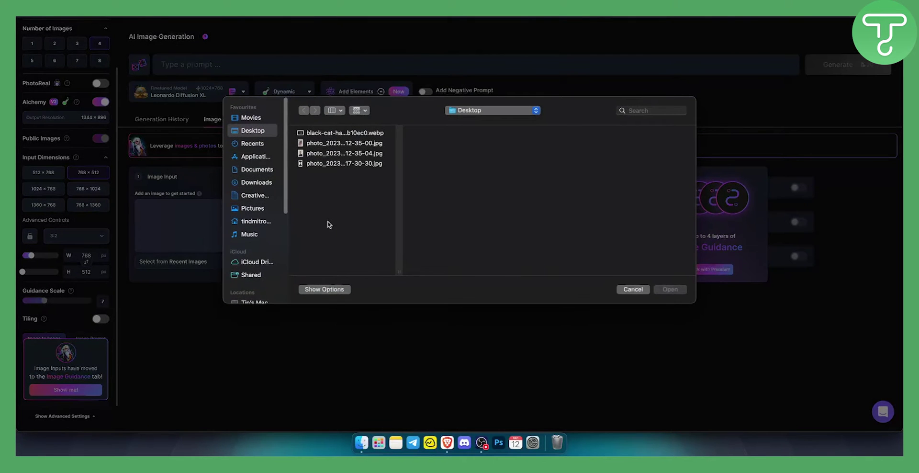
pyautogui.click(306, 153)
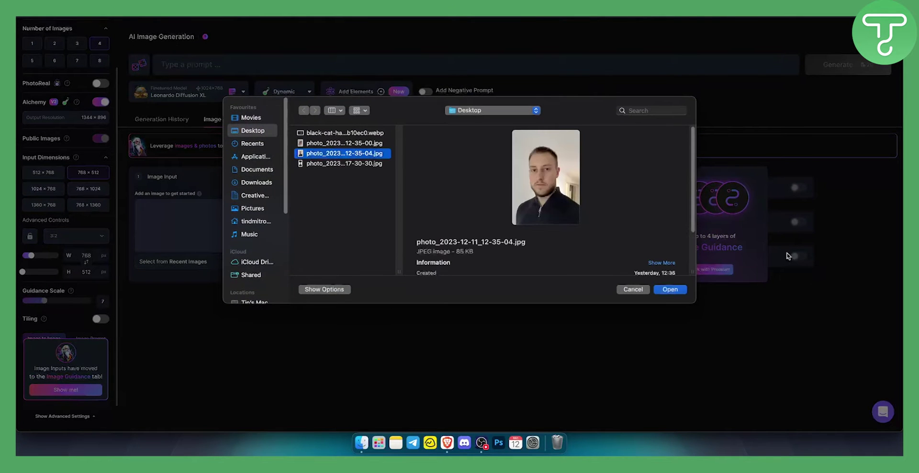
pyautogui.click(674, 291)
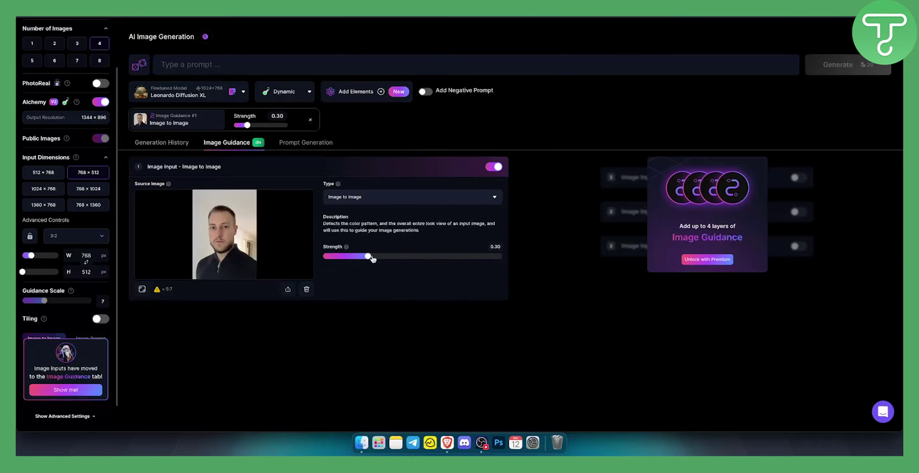
# Raise the Image to Image Strength slider from 0.30 to 0.65.
pyautogui.moveTo(370, 259); pyautogui.dragTo(446, 262)
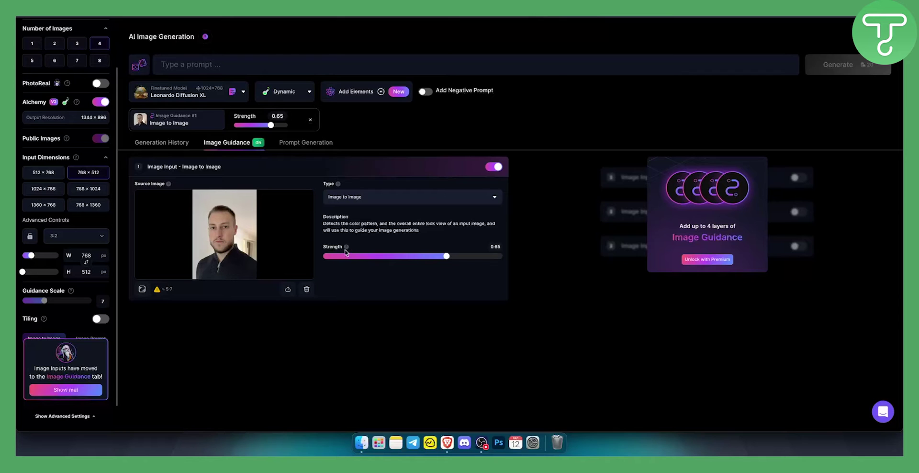
pyautogui.moveTo(346, 247)
# Generate a random sample prompt, then select it all and delete it, leaving the prompt empty.
pyautogui.click(206, 71)
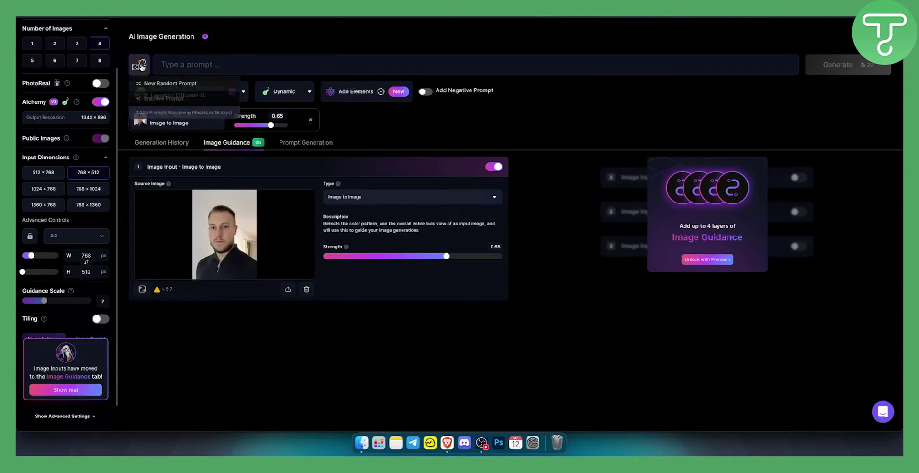
pyautogui.click(140, 65)
pyautogui.click(167, 84)
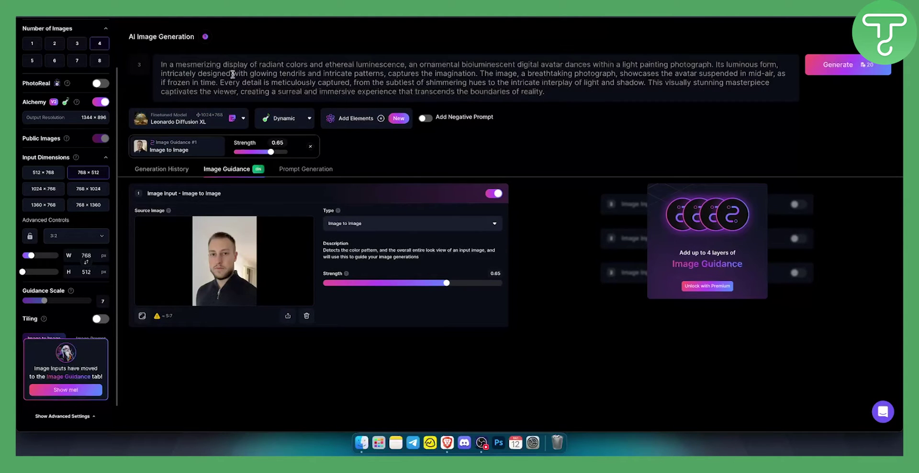
pyautogui.click(575, 72)
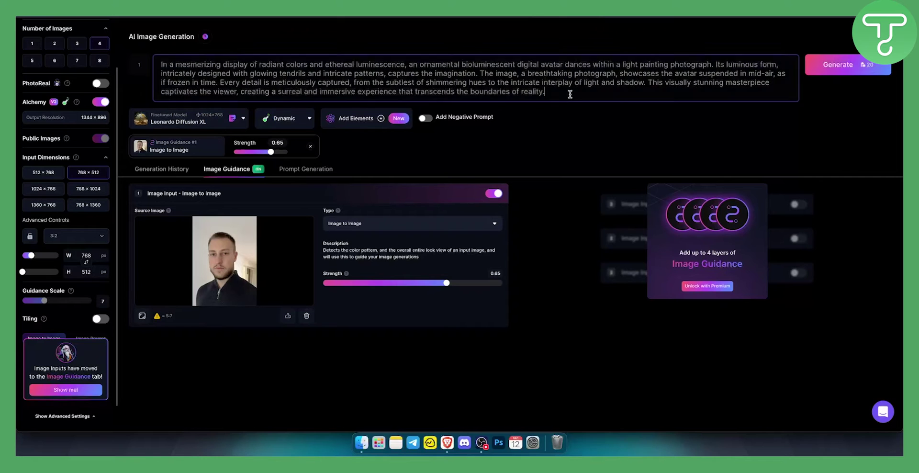
pyautogui.press('super+a')
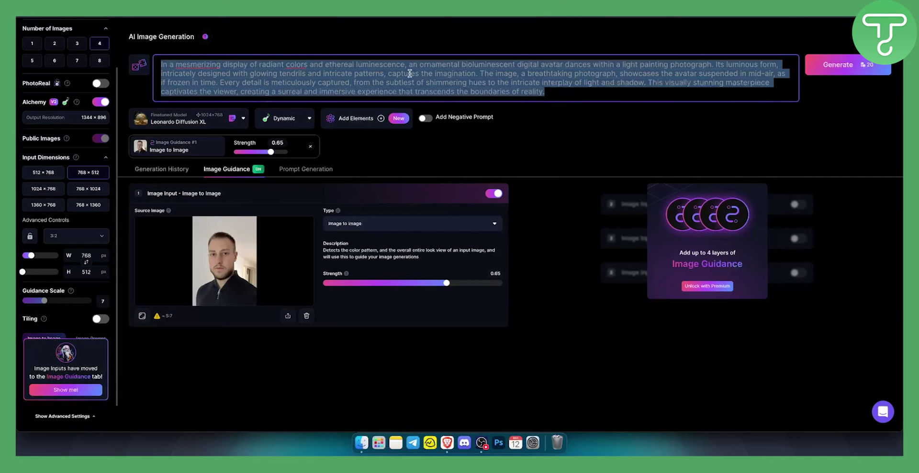
pyautogui.press('BackSpace')
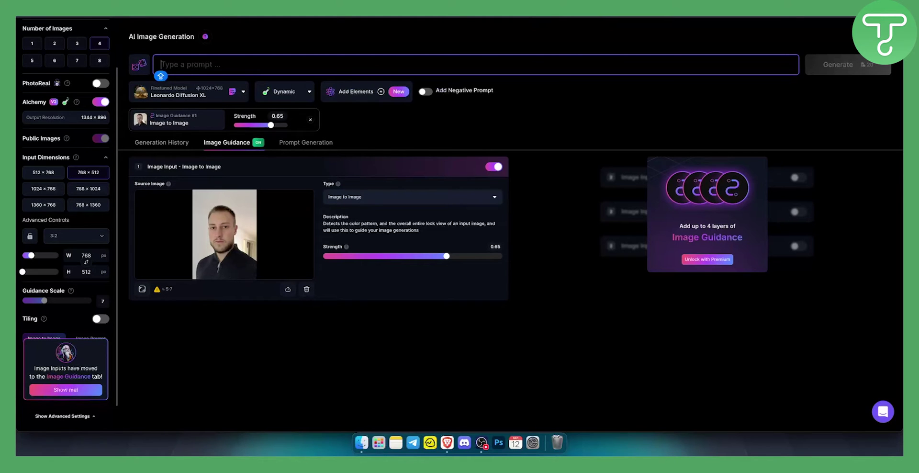
# Enter the prompt 'A portrait of a man in a suit at a gala party.' and generate.
pyautogui.write('A')
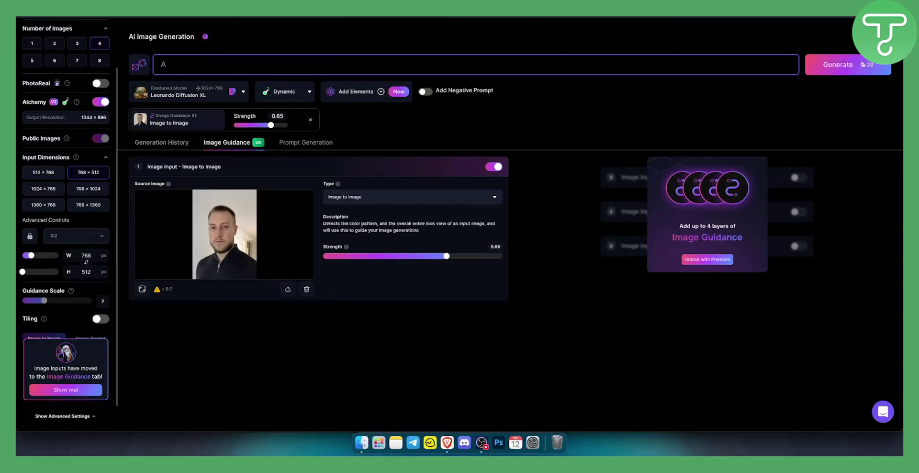
pyautogui.write(' man it of a man in a suit a')
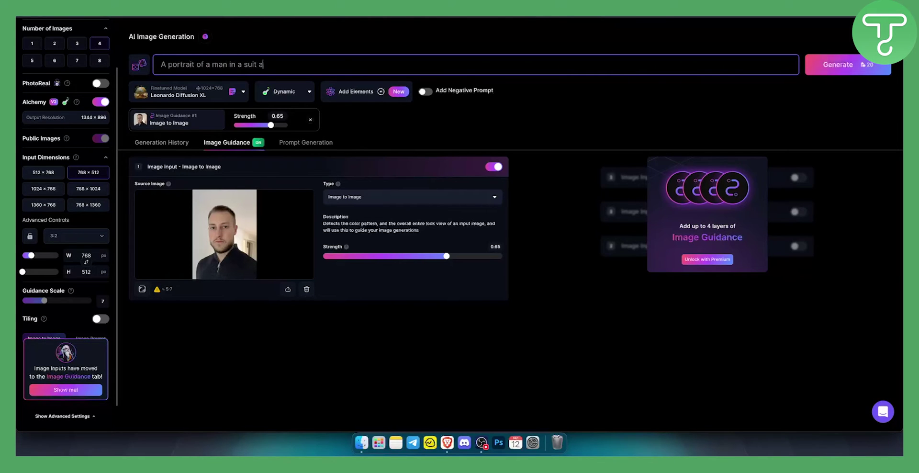
pyautogui.write('t a gala party.')
pyautogui.press('Return')
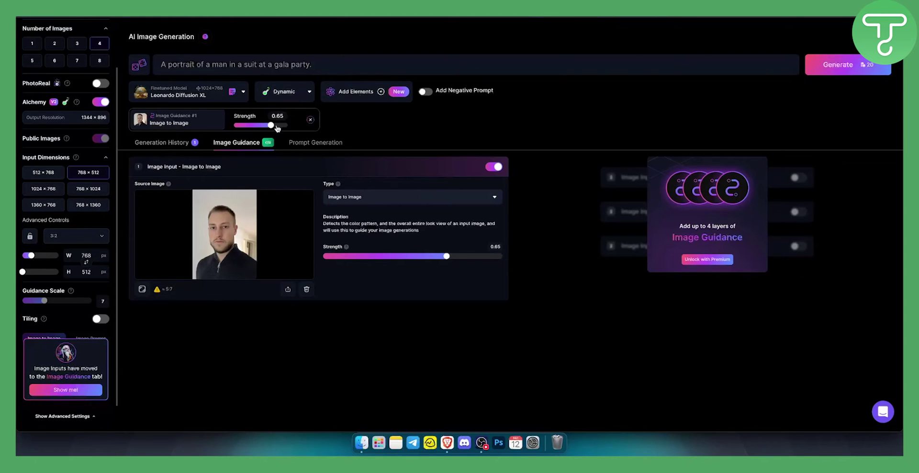
# Generate a second batch from the same prompt and watch both batches load in Generation History.
pyautogui.click(846, 66)
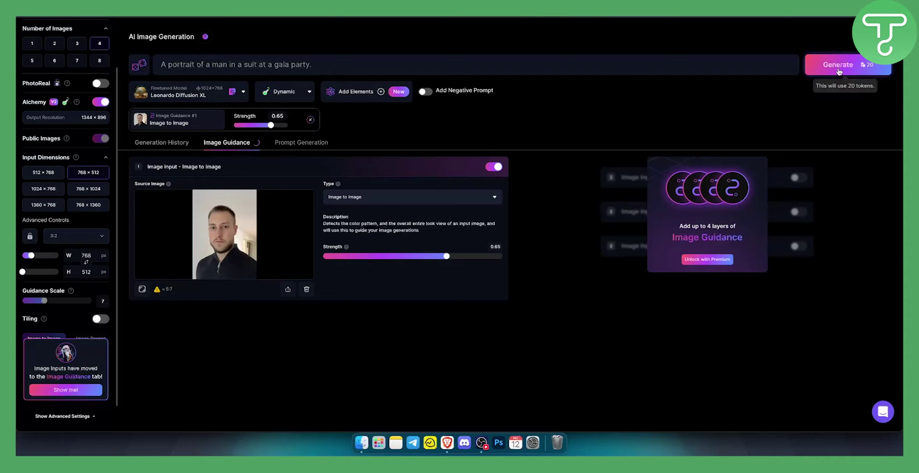
pyautogui.click(170, 147)
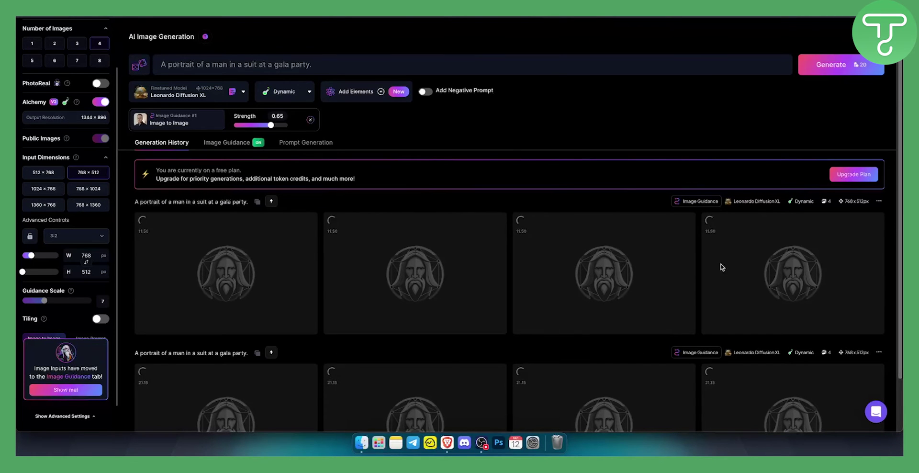
pyautogui.scroll(-2, 722, 267)
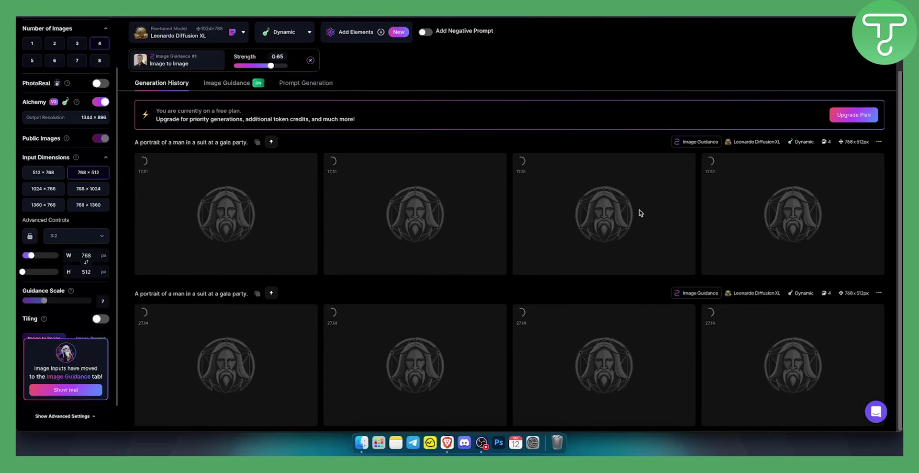
pyautogui.scroll(1, 565, 244)
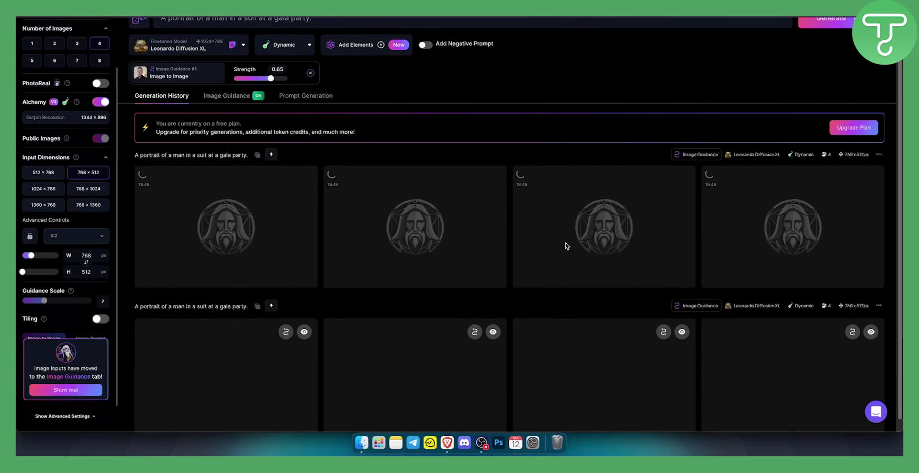
pyautogui.scroll(-1, 568, 235)
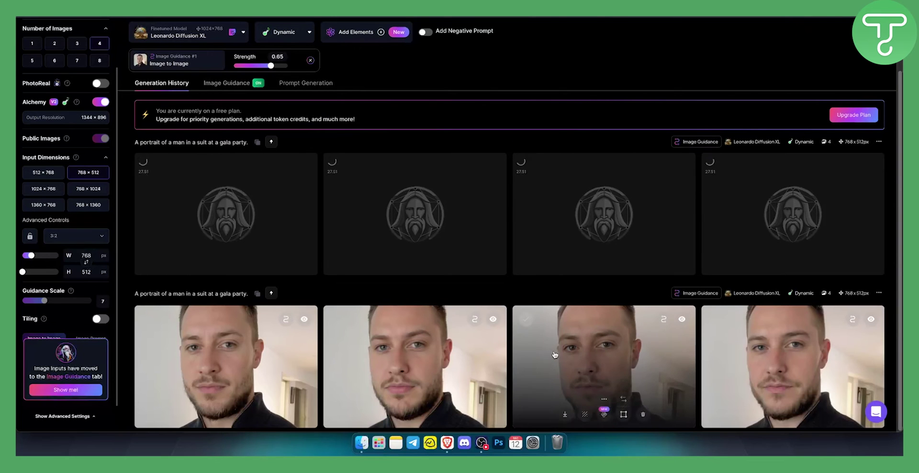
pyautogui.scroll(2, 454, 97)
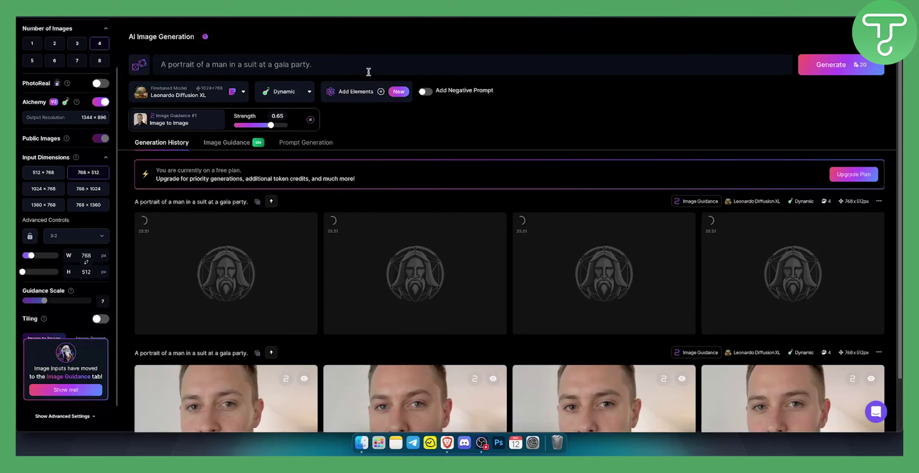
pyautogui.scroll(-2, 364, 199)
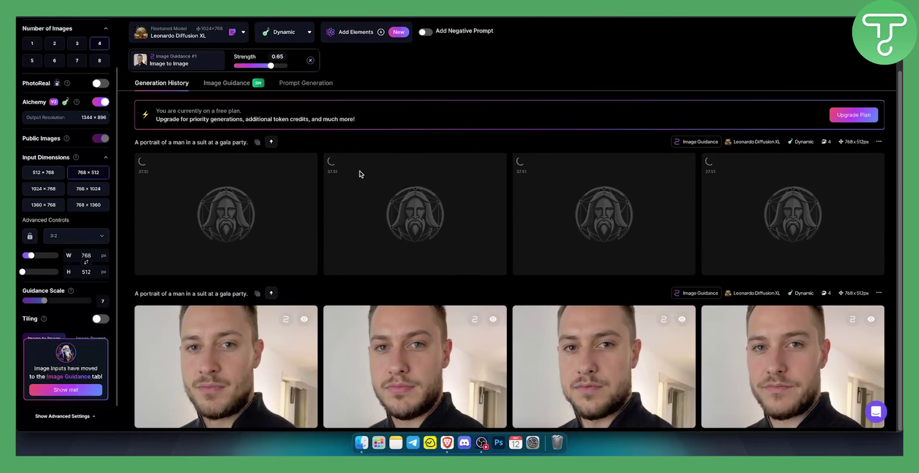
pyautogui.moveTo(549, 347)
pyautogui.click(595, 346)
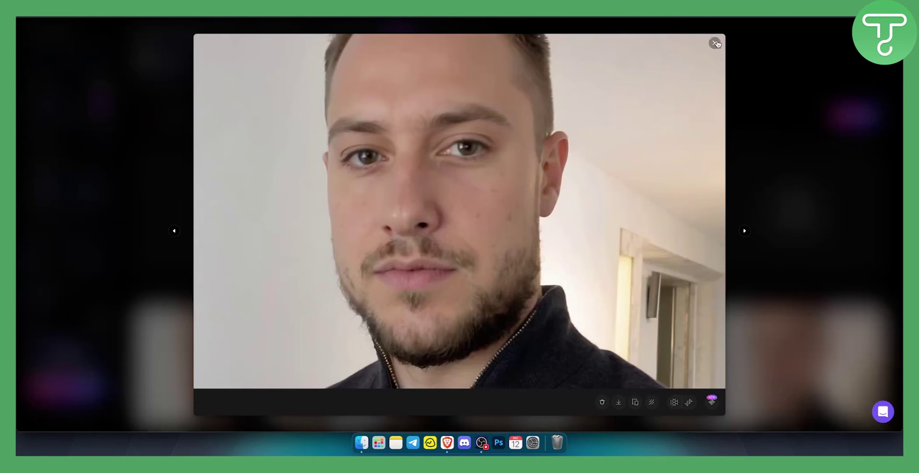
pyautogui.click(715, 43)
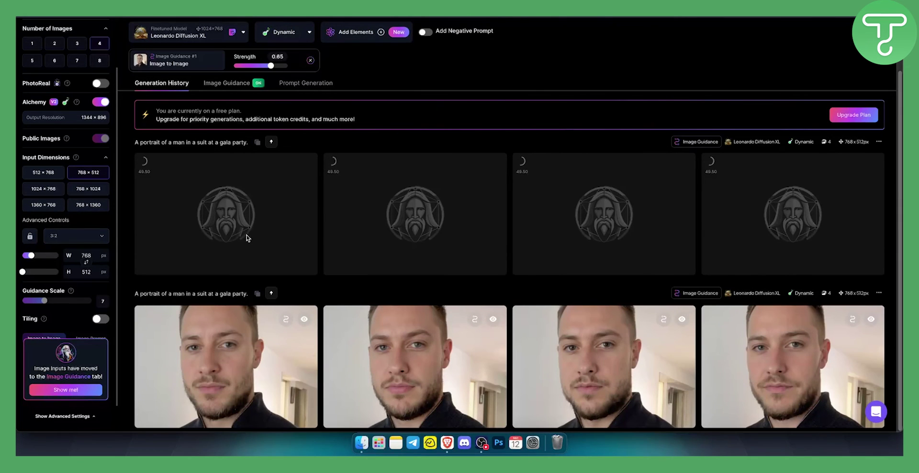
# Review the Image Guidance settings while the eight gala-party portraits finish generating.
pyautogui.click(232, 83)
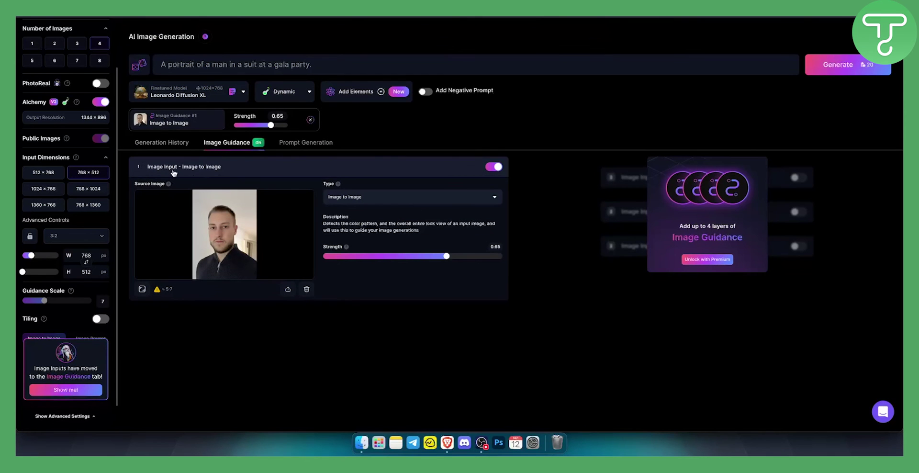
pyautogui.scroll(-2, 412, 268)
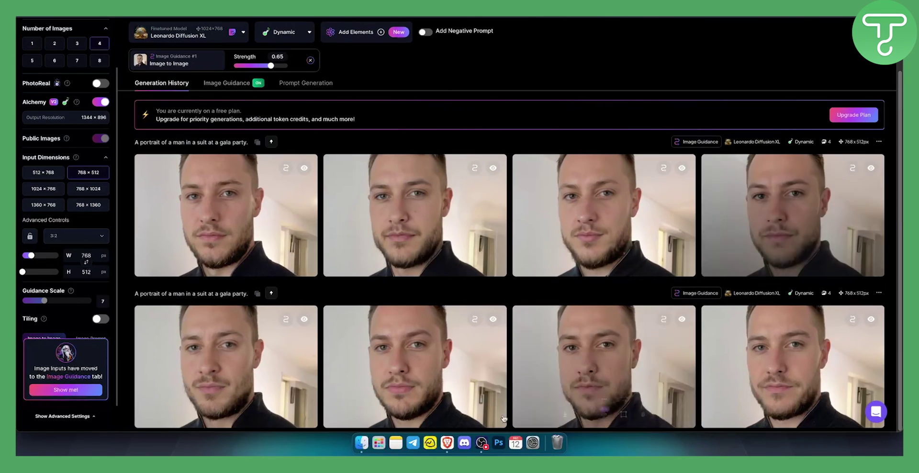
pyautogui.moveTo(337, 327)
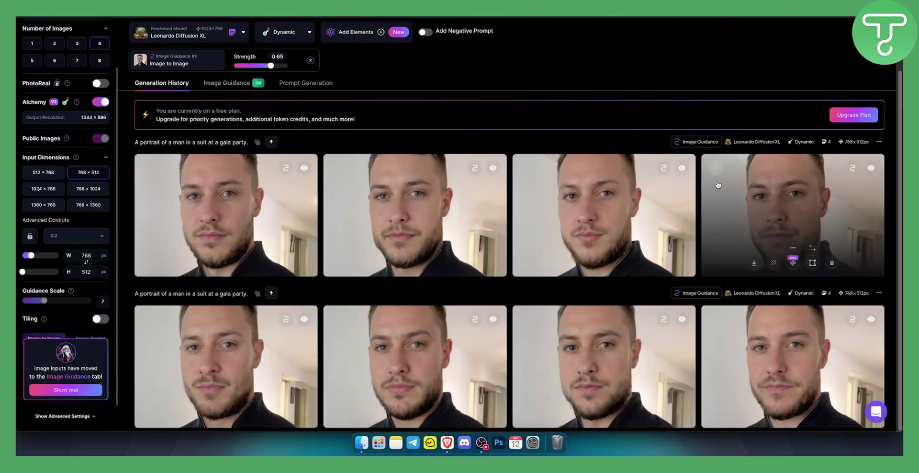